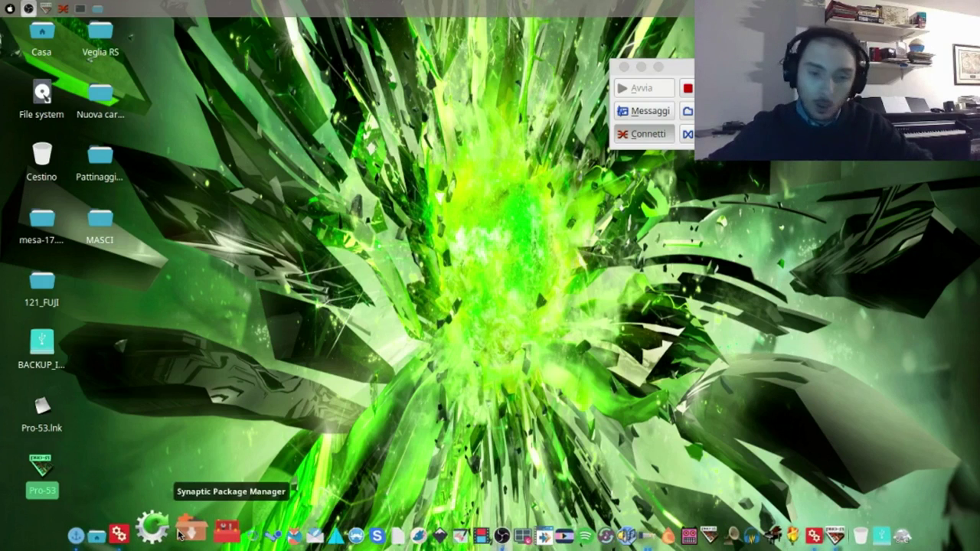
Open Synaptic Package Manager and authenticate with the account password
click(180, 534)
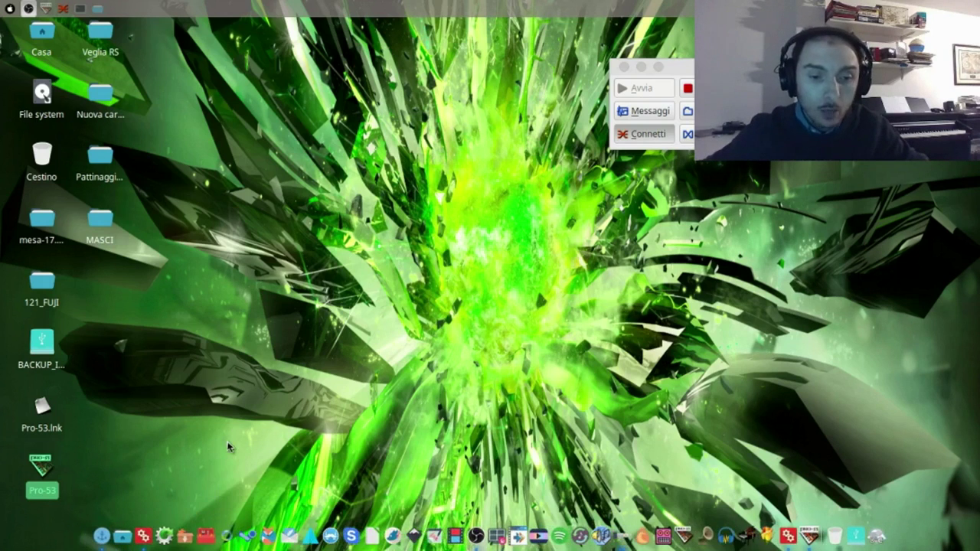
text(******)
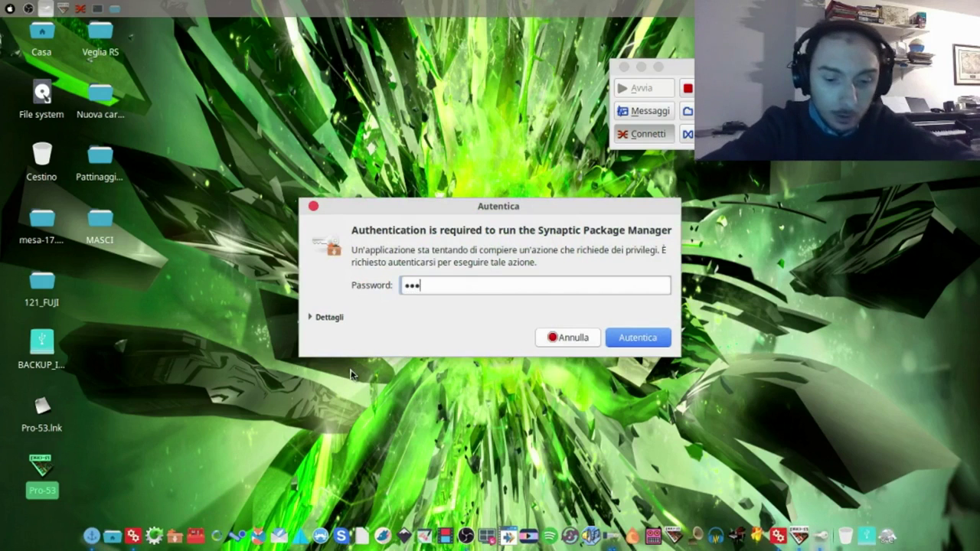
key(Return)
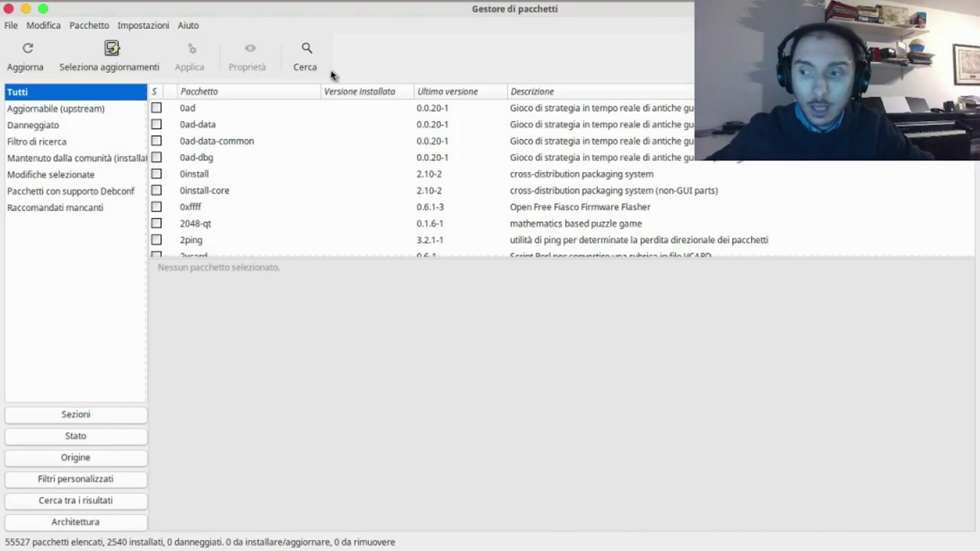
Search the packages for "asio", look up the wineasio and wineasio-amd64 entries, and close the package manager
click(307, 58)
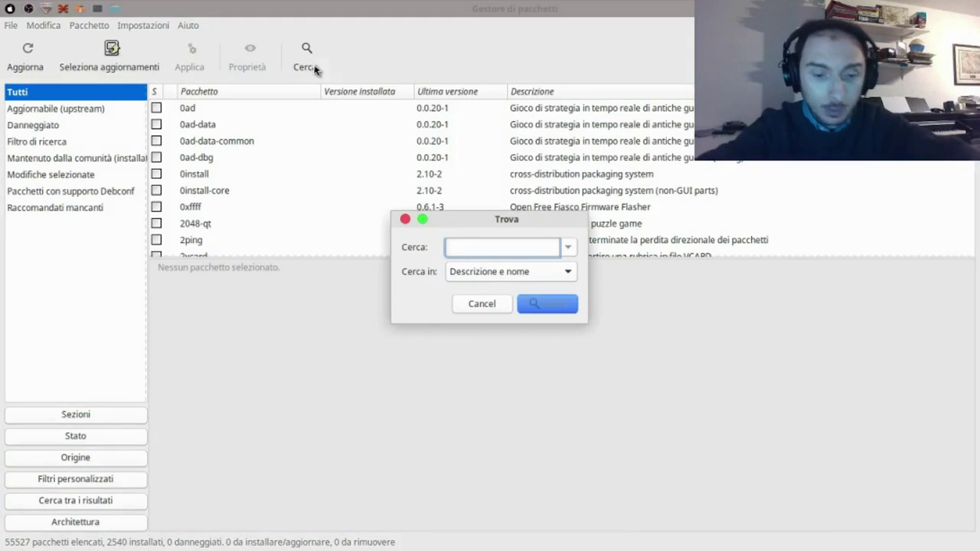
text(asun)
key(Return)
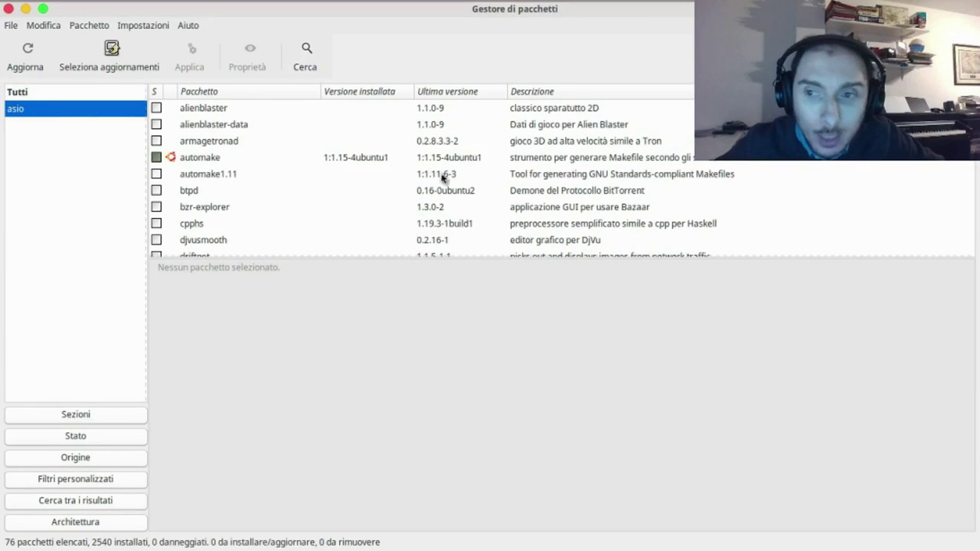
scroll(385, 201, down, 10)
scroll(380, 222, down, 15)
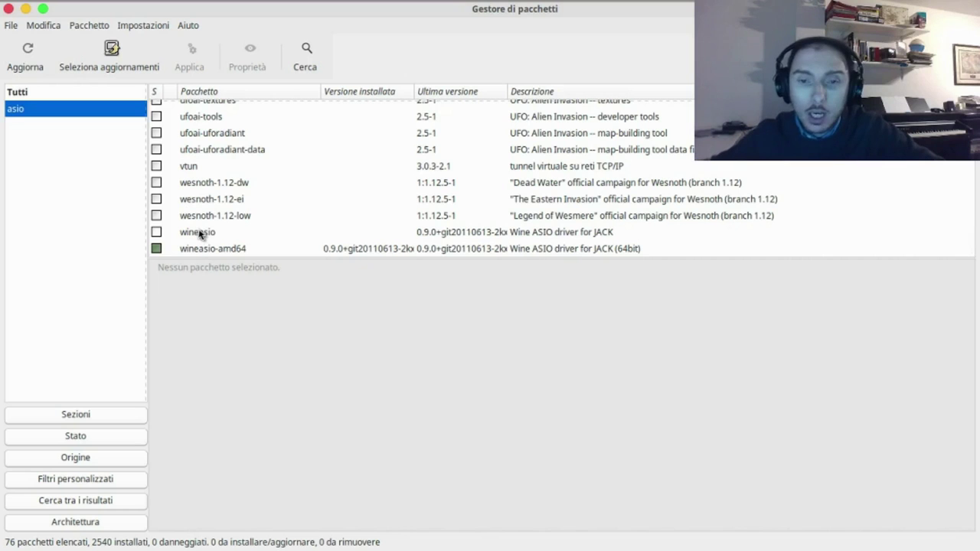
click(9, 10)
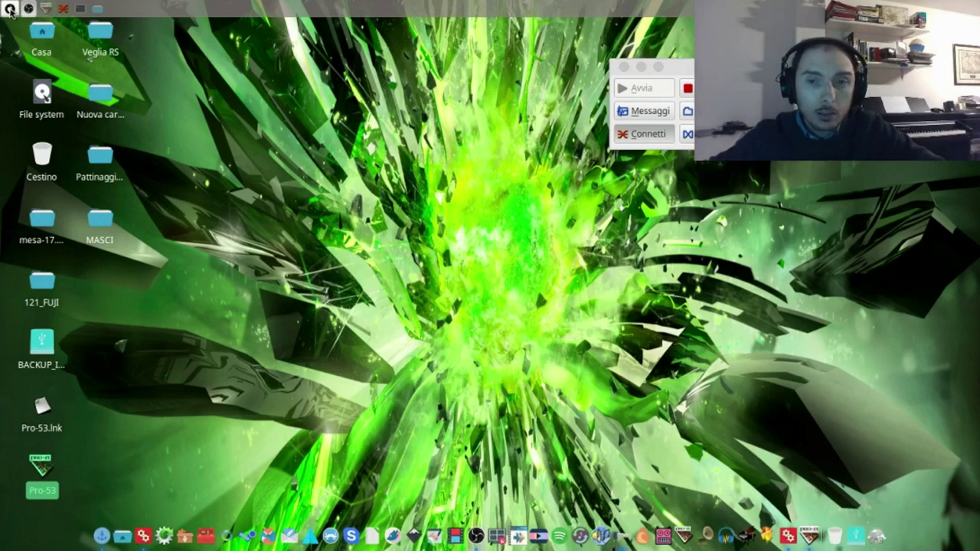
Open the Wine configuration, check the library overrides for wineasio, and accept the dialog
click(10, 10)
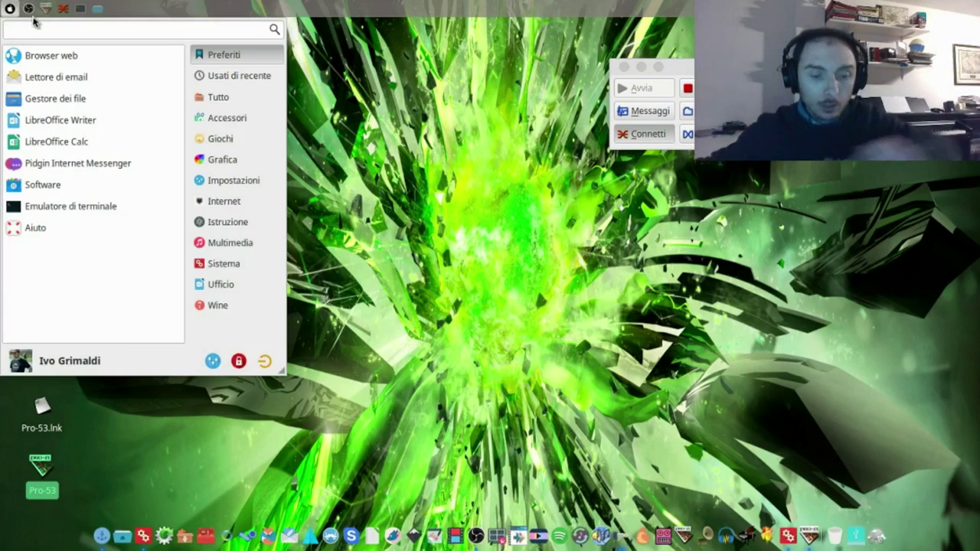
text(wine)
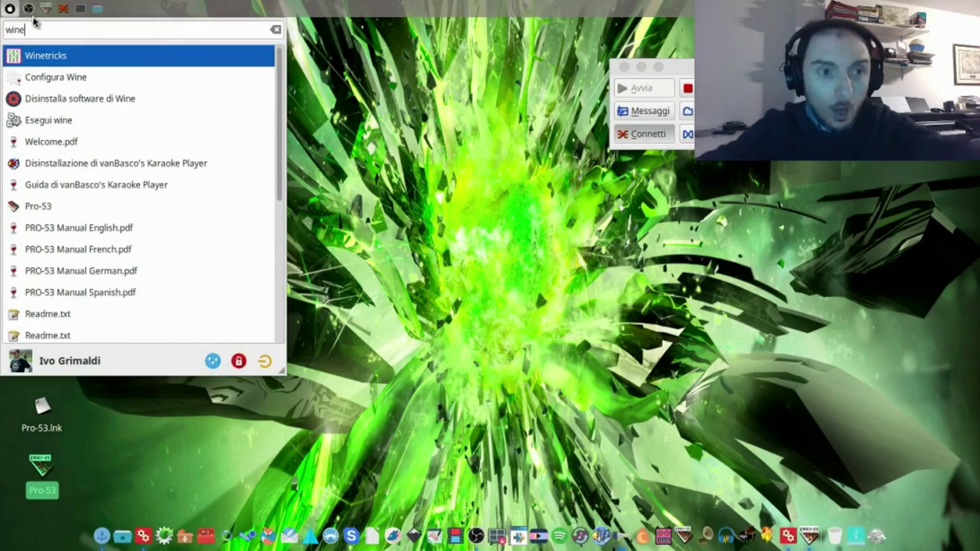
click(96, 80)
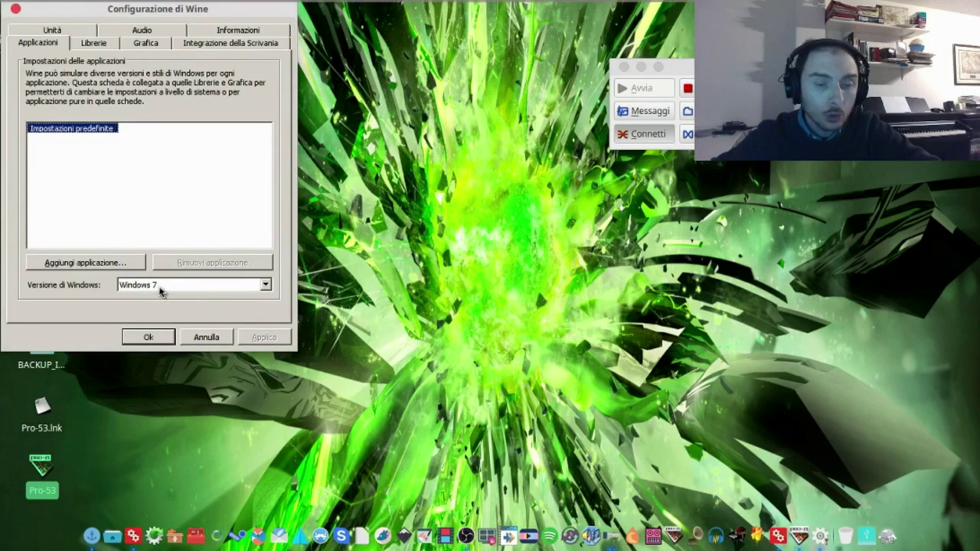
click(104, 48)
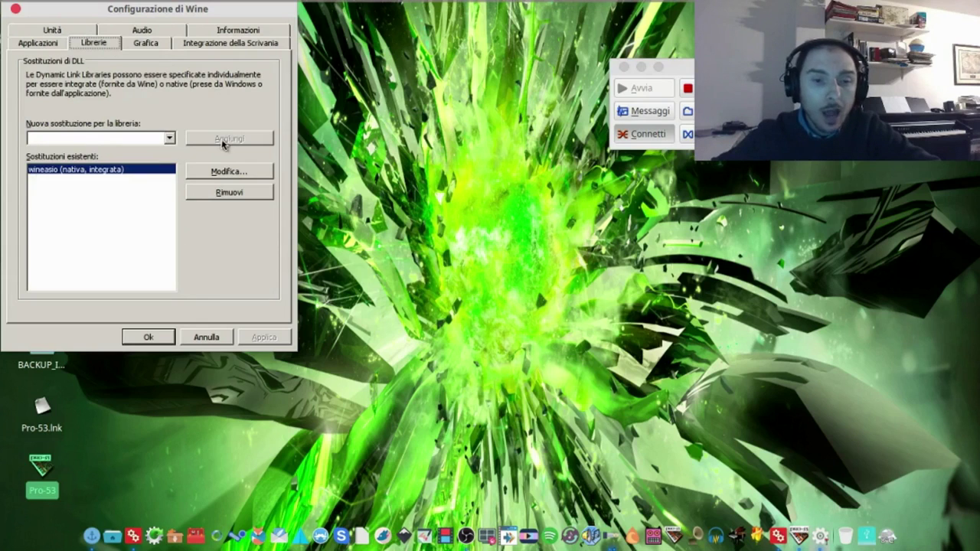
click(161, 341)
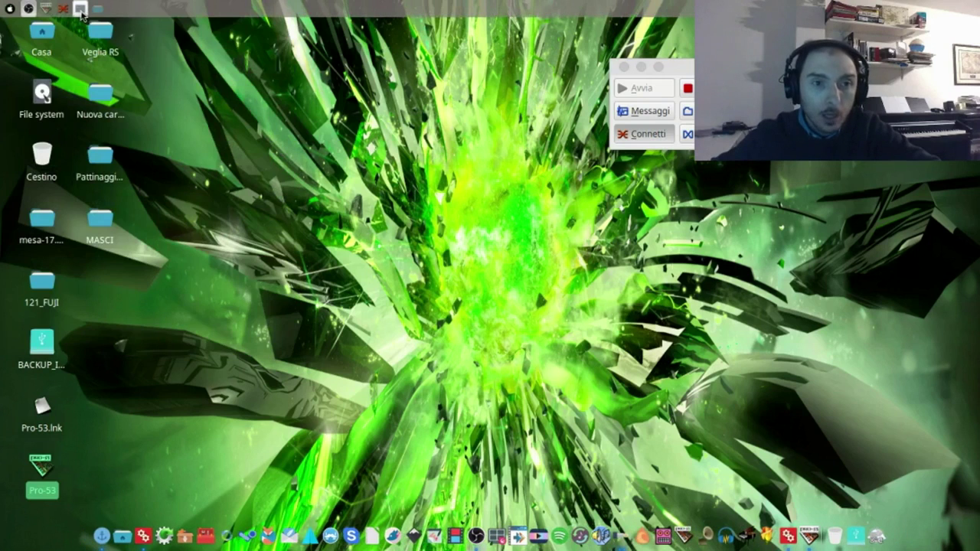
Recall the wine64 regsvr32 wineasio.dll and regsvr32 wineasio.dll commands in the terminal without running them, and close it
click(80, 9)
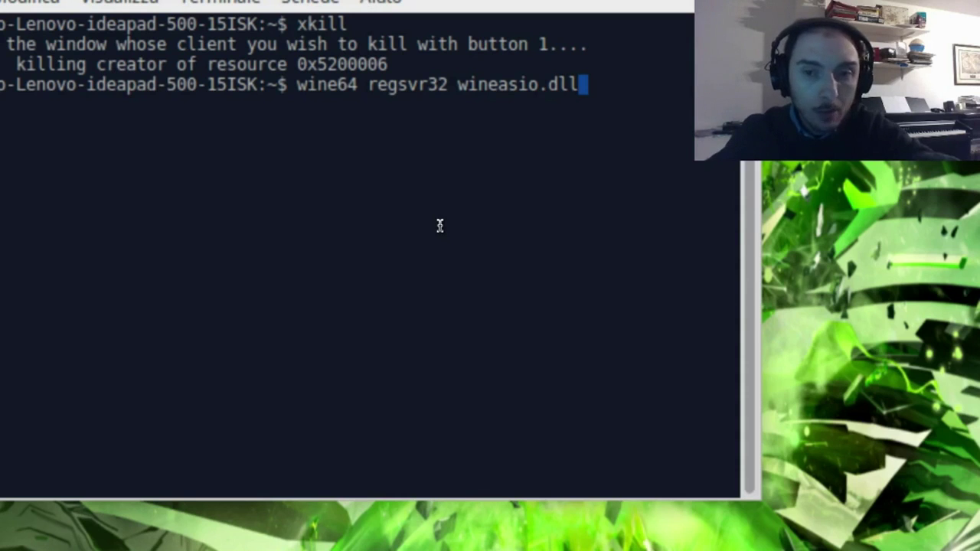
key(Up)
key(Up)
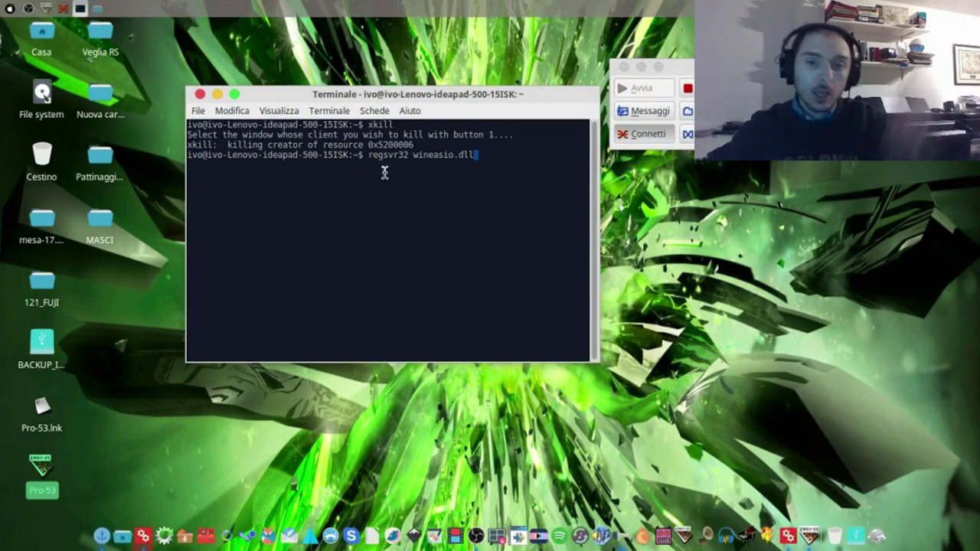
click(200, 94)
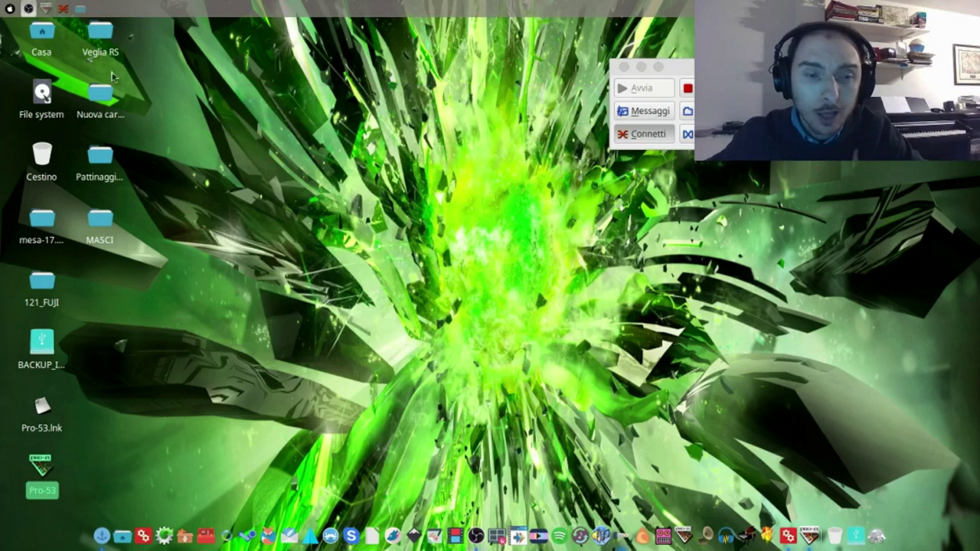
Open Cadence, review the WineASIO tweaks for audio ports and JACK options, and close it
click(9, 11)
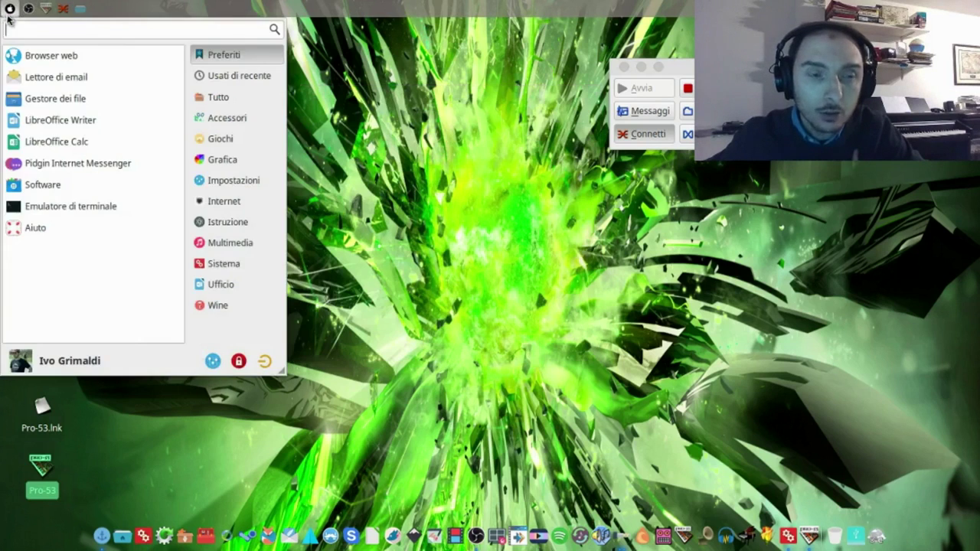
text(cade)
click(92, 52)
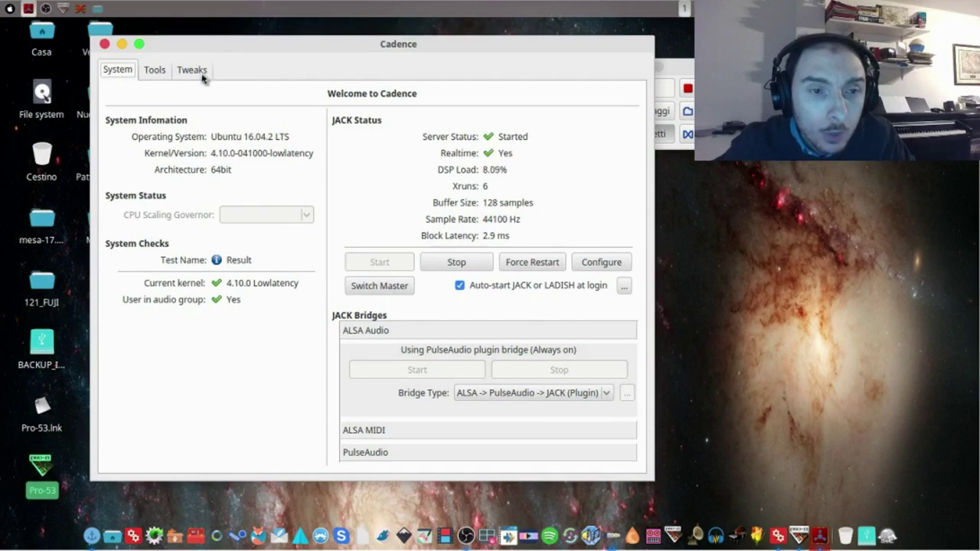
click(200, 72)
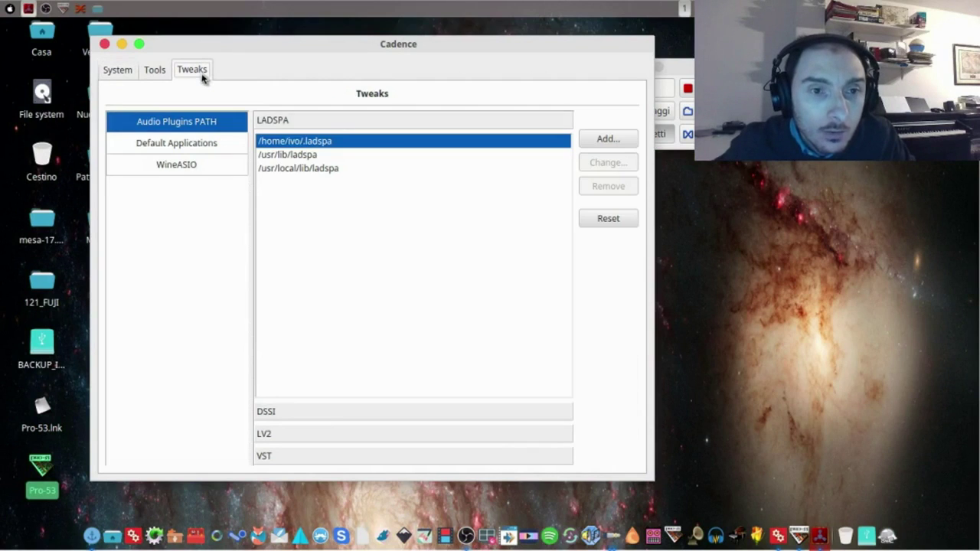
click(193, 167)
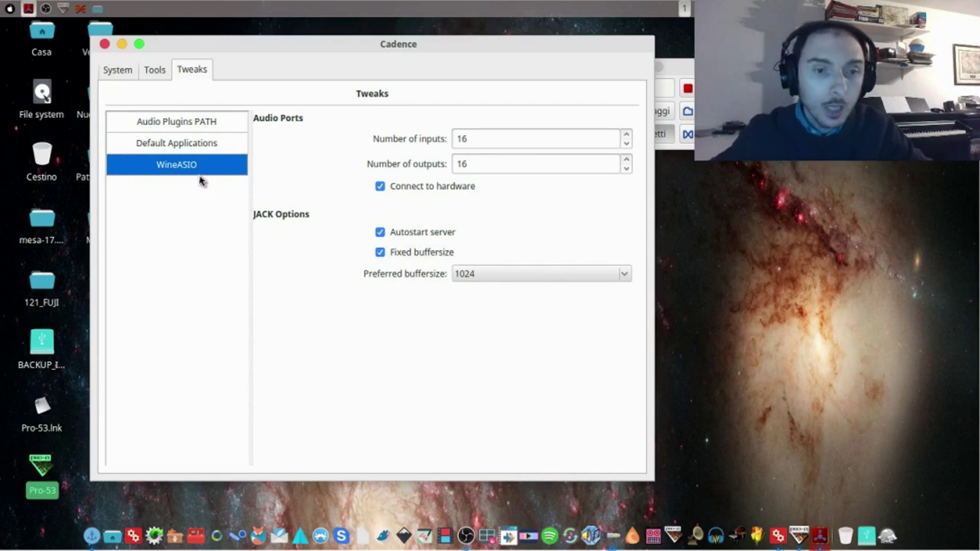
click(104, 45)
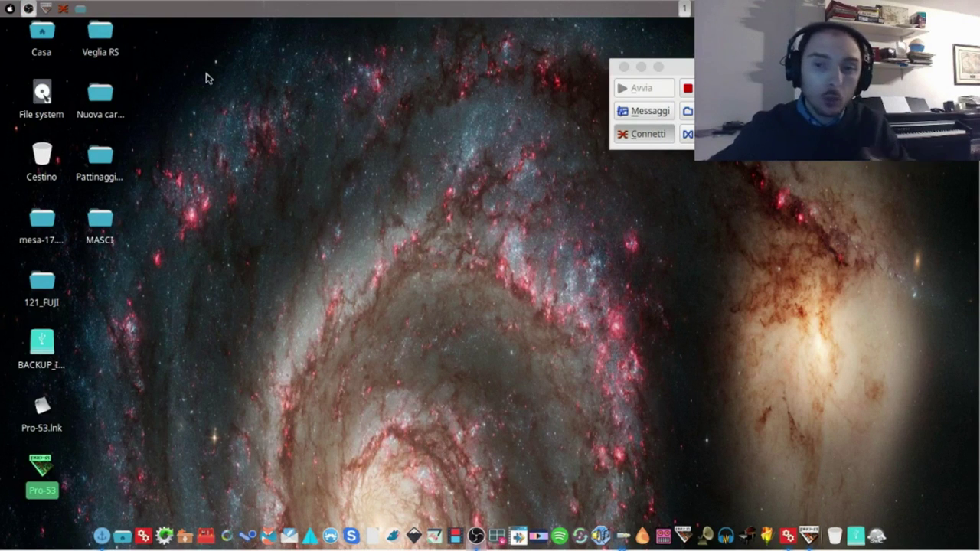
Open the JACK connections window and review its Audio, MIDI and ALSA clients
click(647, 134)
drag(527, 124, 431, 191)
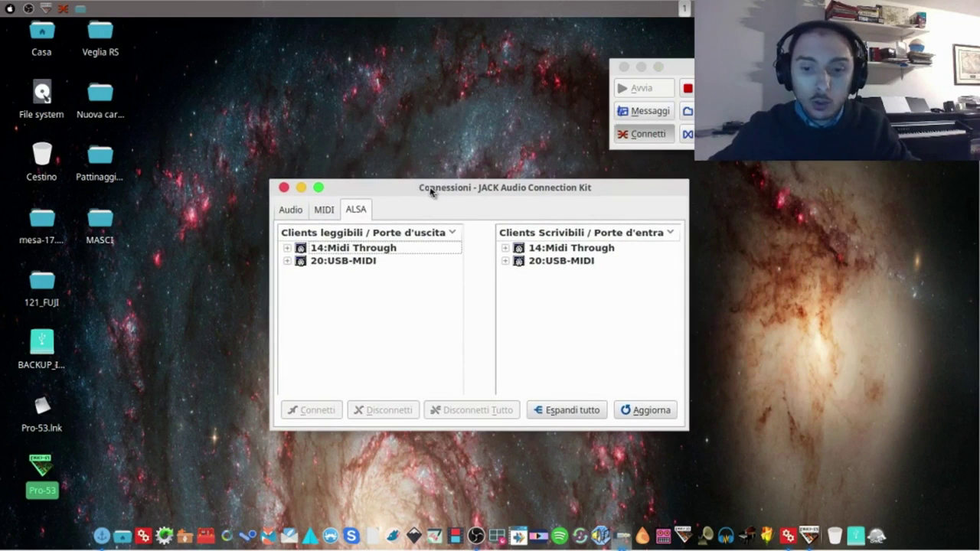
click(324, 209)
click(290, 210)
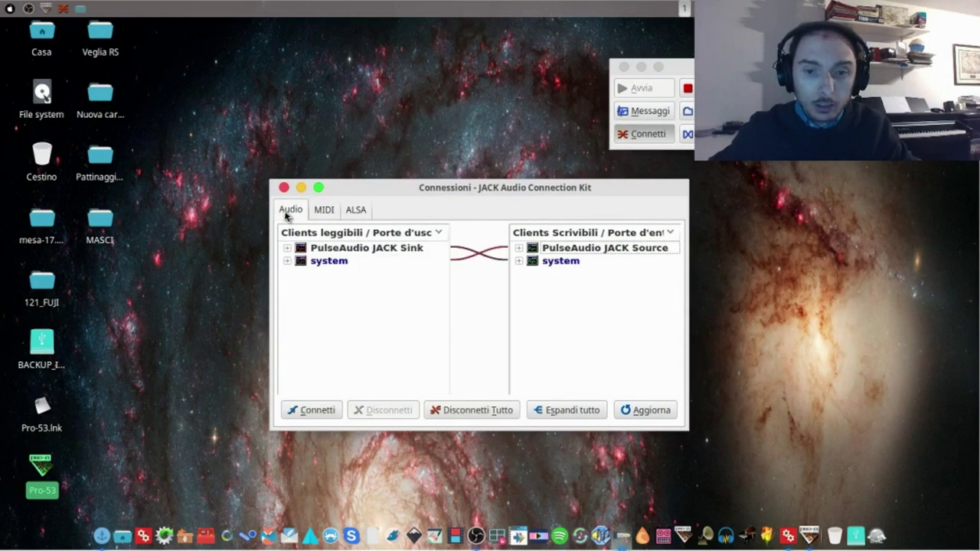
click(327, 217)
click(349, 212)
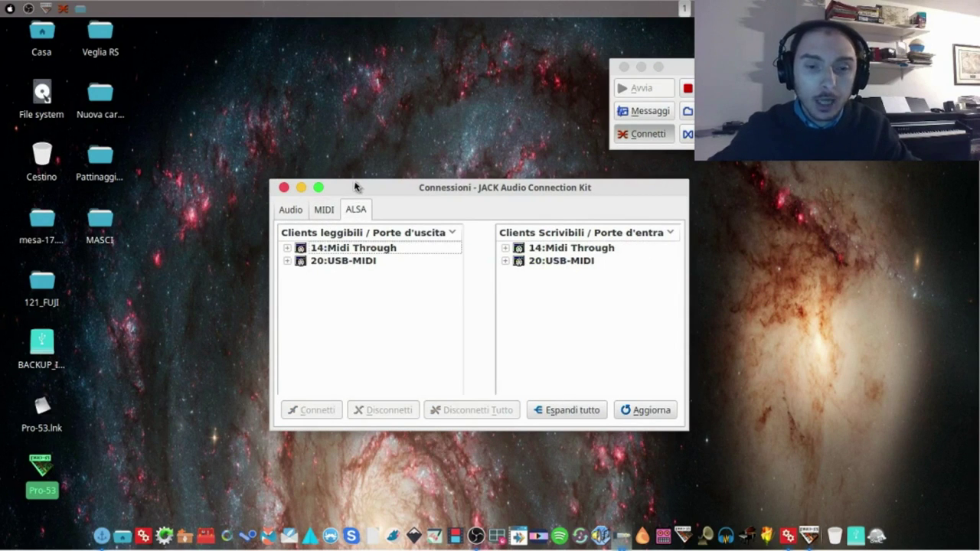
drag(354, 191, 385, 171)
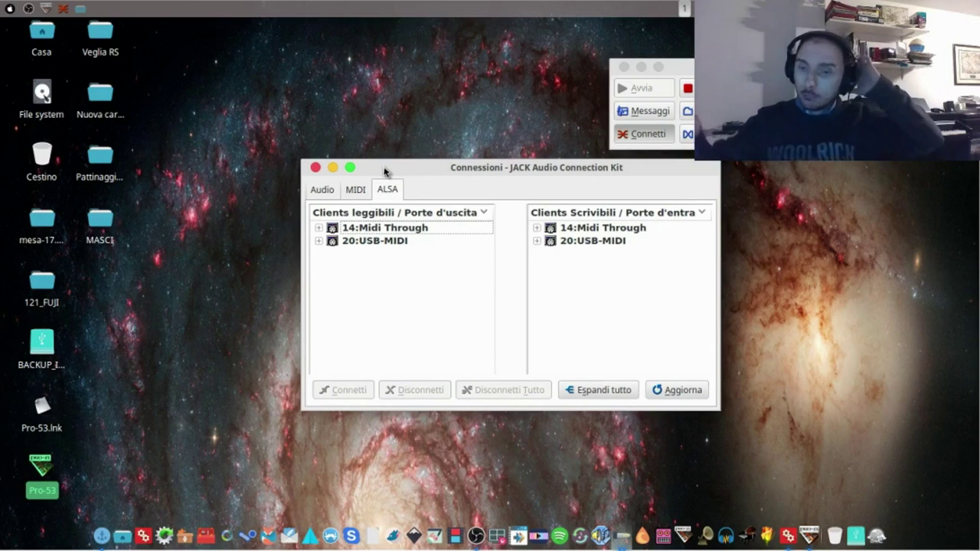
Bring up the Pro-53 synthesizer and open its audio and MIDI settings to view the sound card configuration
click(46, 13)
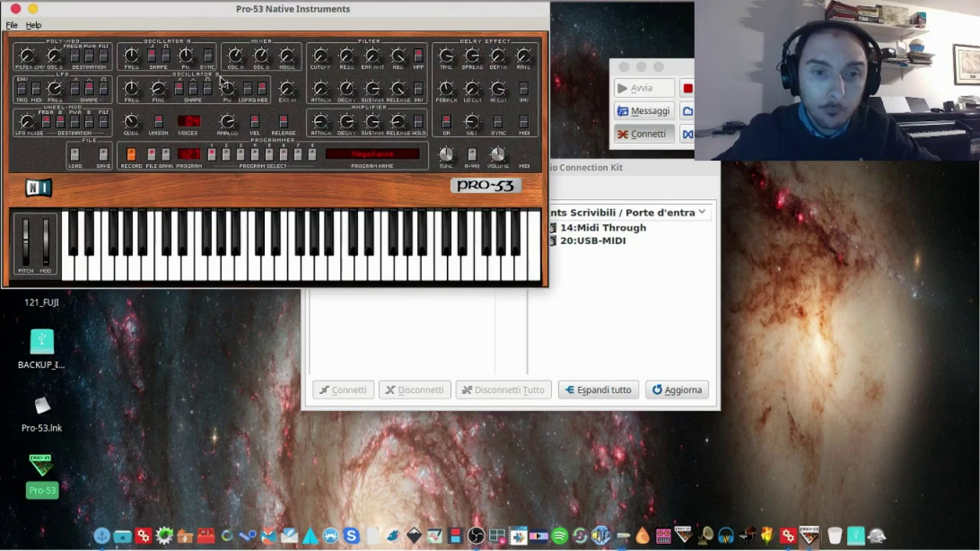
drag(211, 17, 258, 32)
click(59, 40)
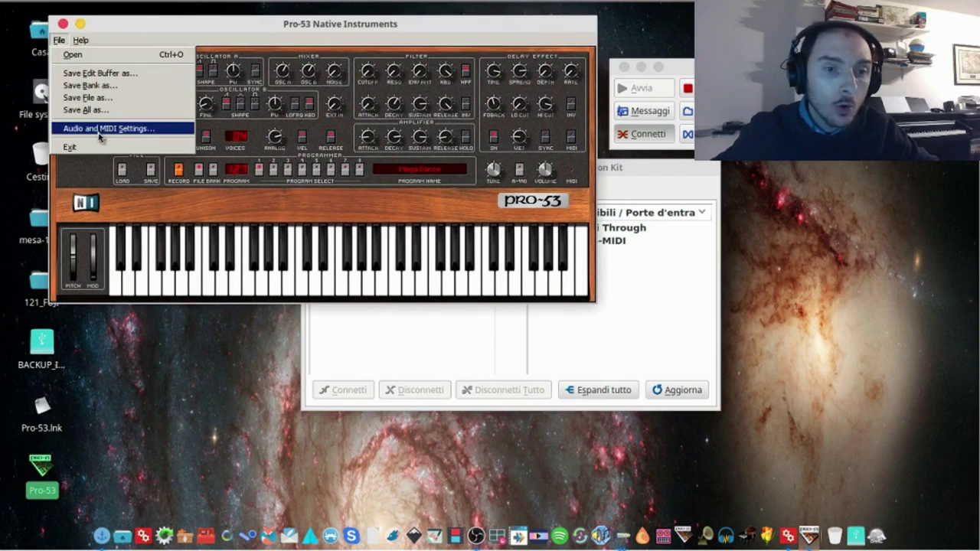
click(100, 129)
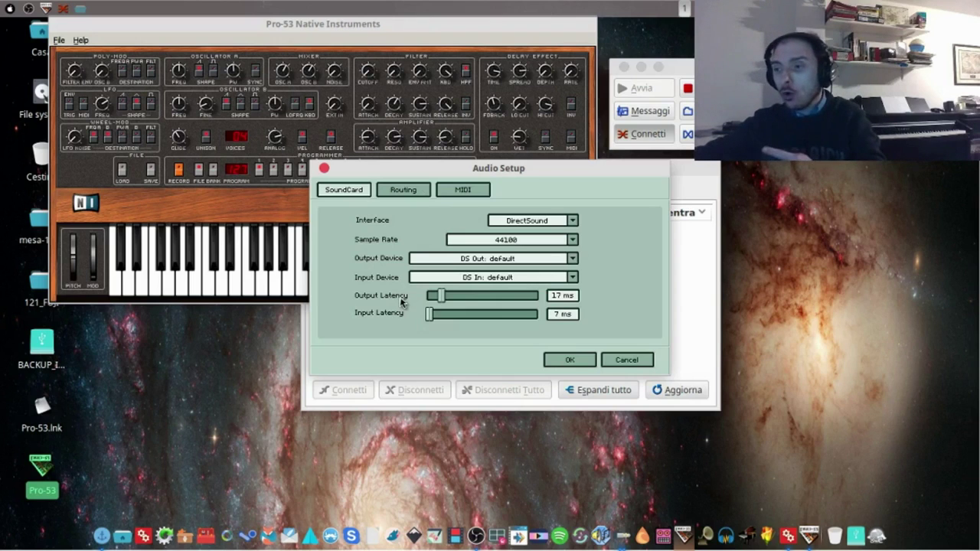
Review the MIDI input and output interfaces in the Pro-53 audio setup and accept the settings
click(463, 190)
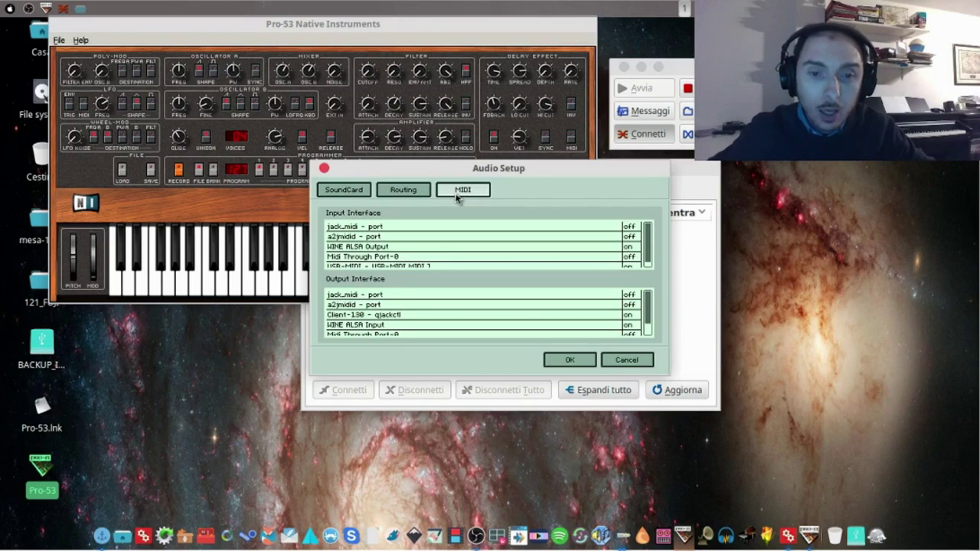
scroll(649, 257, down, 1)
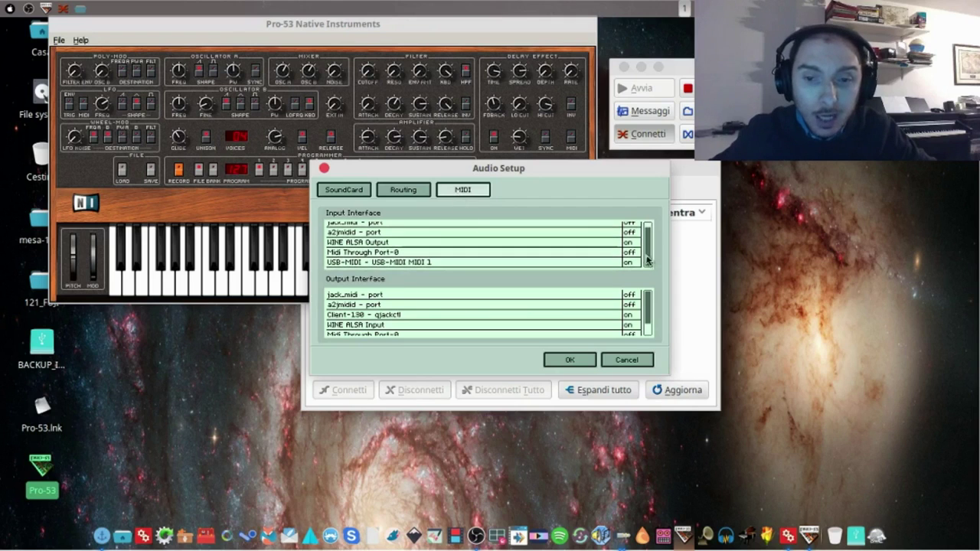
scroll(649, 264, up, 1)
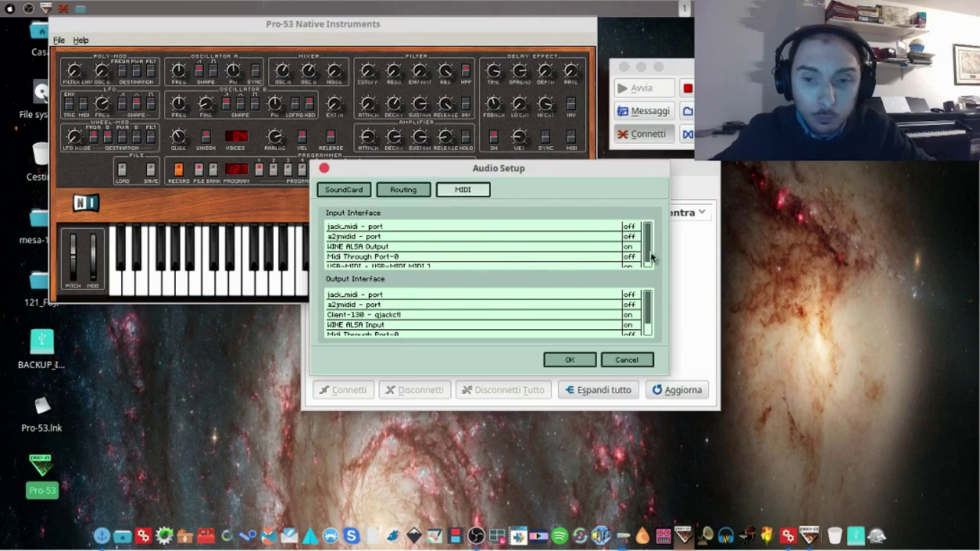
scroll(649, 268, down, 1)
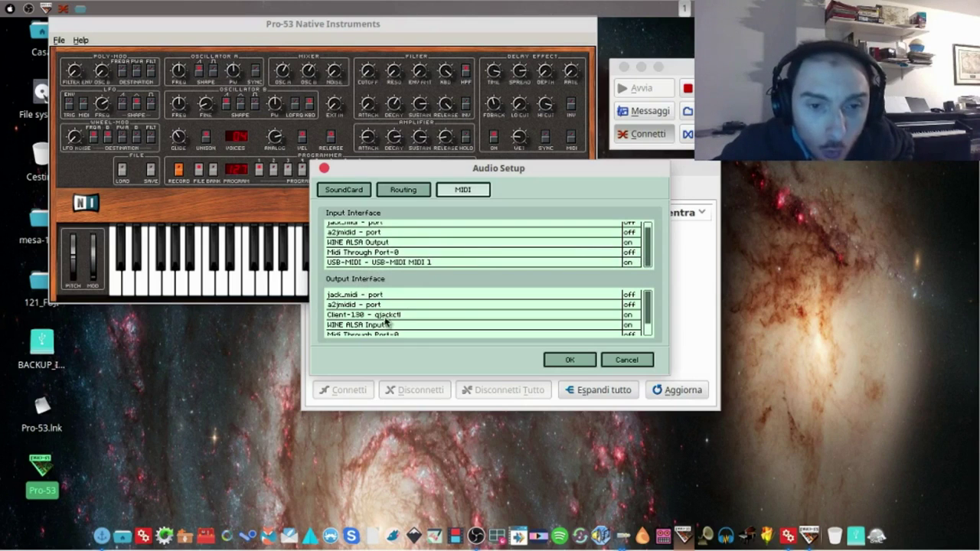
click(647, 335)
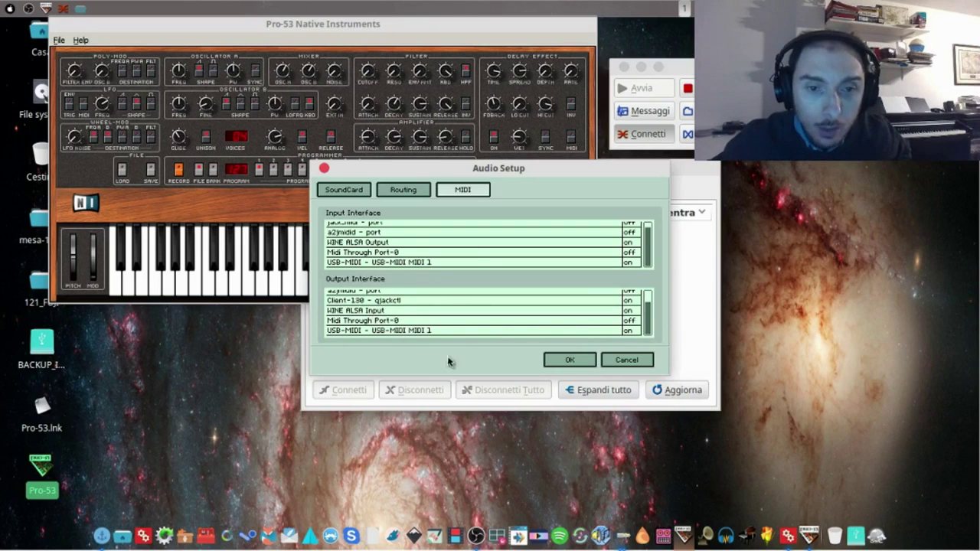
click(570, 361)
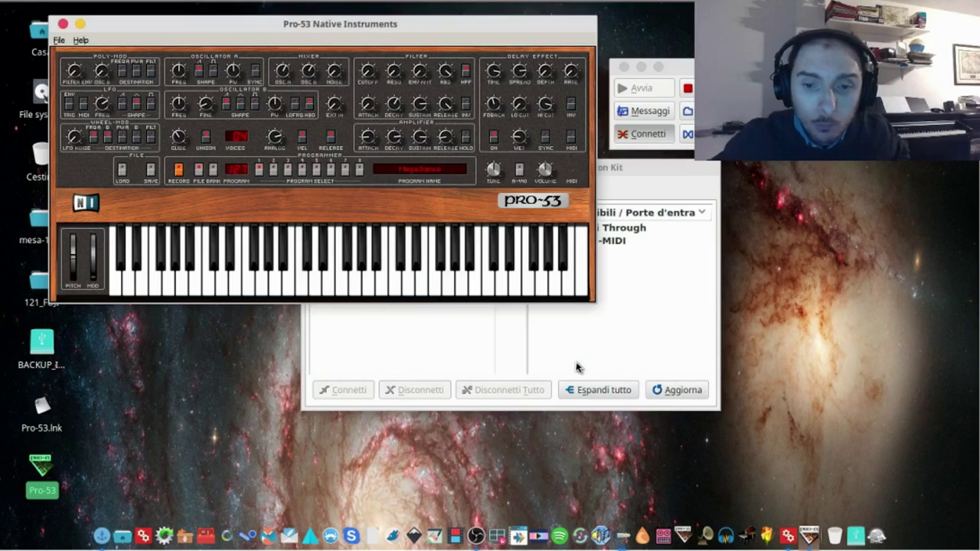
Check the JACK Audio, MIDI and ALSA connections for Pro-53 ports, expanding the system audio outputs
drag(662, 169, 770, 239)
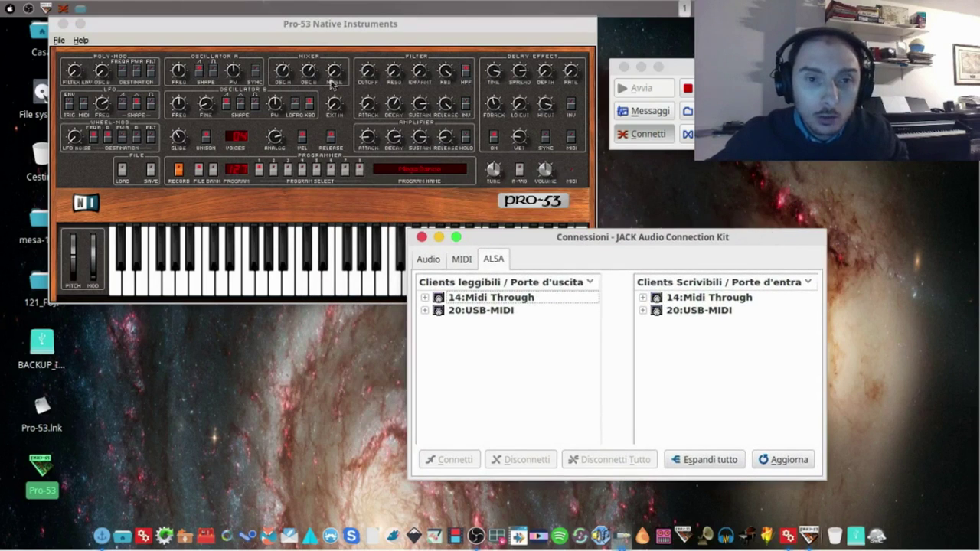
click(458, 259)
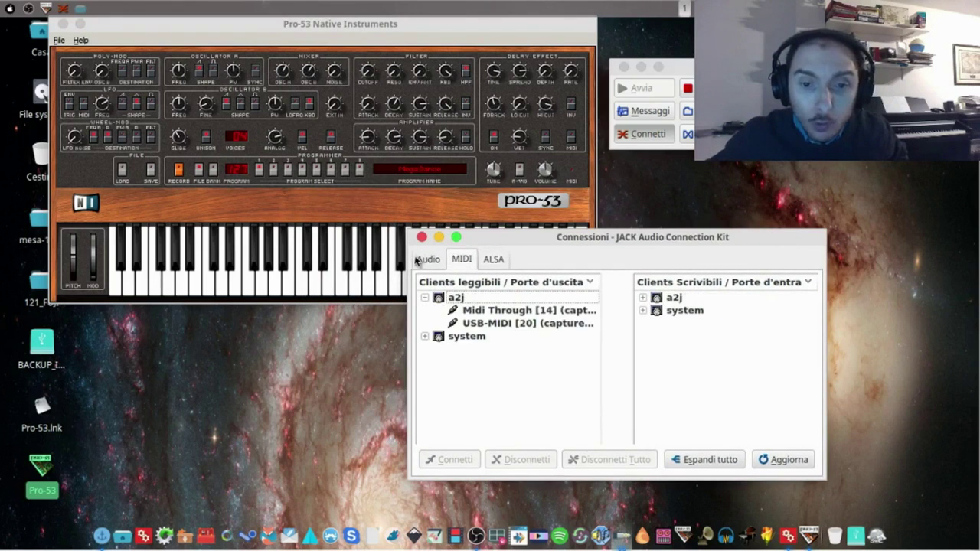
click(426, 259)
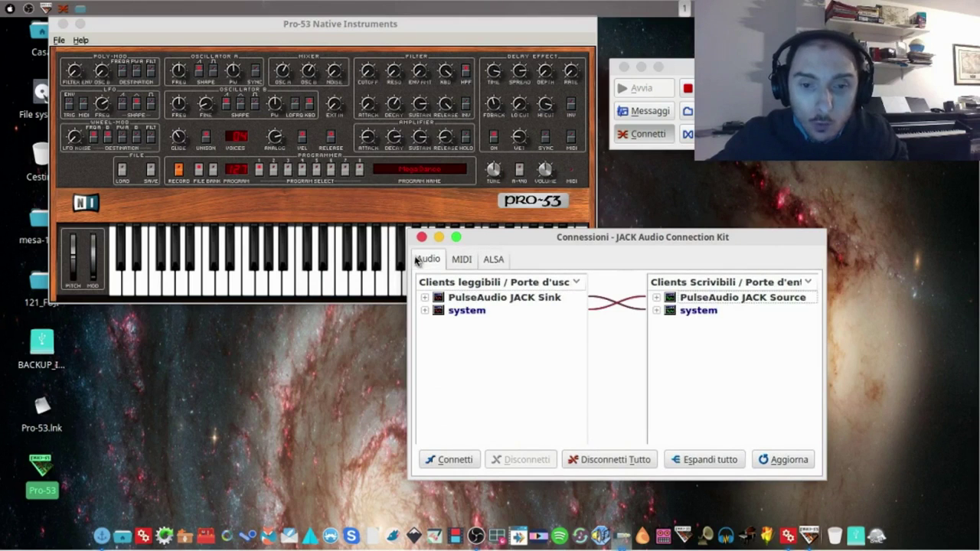
click(426, 297)
click(426, 298)
click(425, 310)
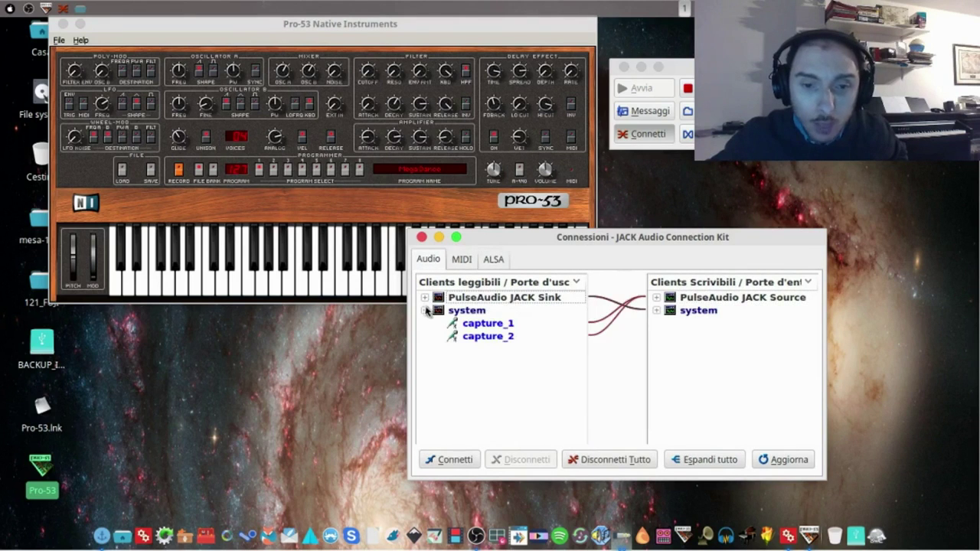
click(461, 259)
click(493, 259)
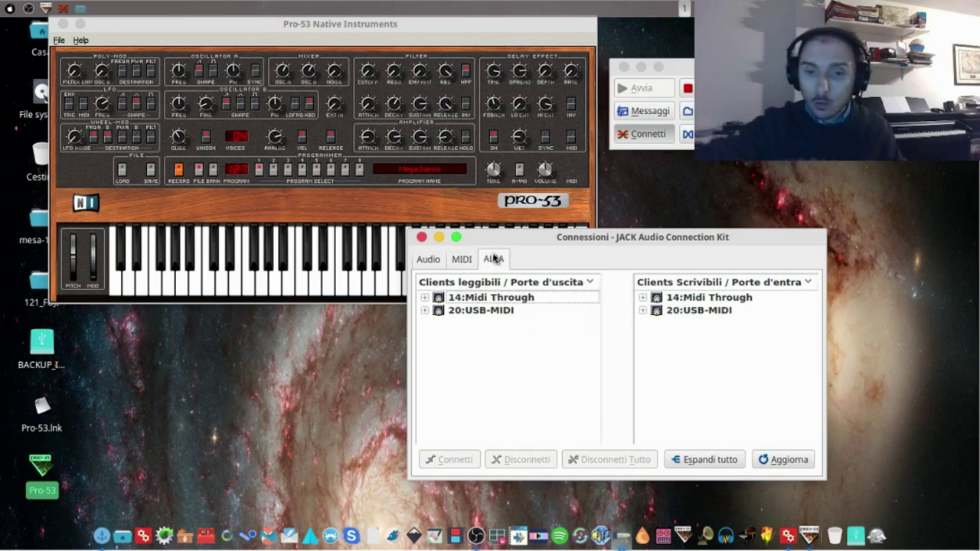
Move the connections window clear of Pro-53 and play two test notes on its virtual keyboard
drag(578, 237, 785, 166)
click(522, 280)
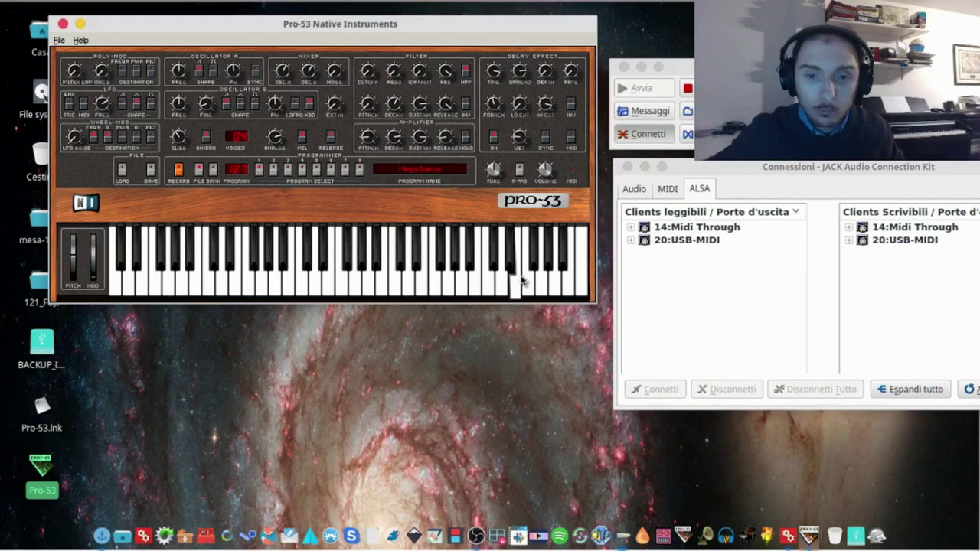
click(312, 280)
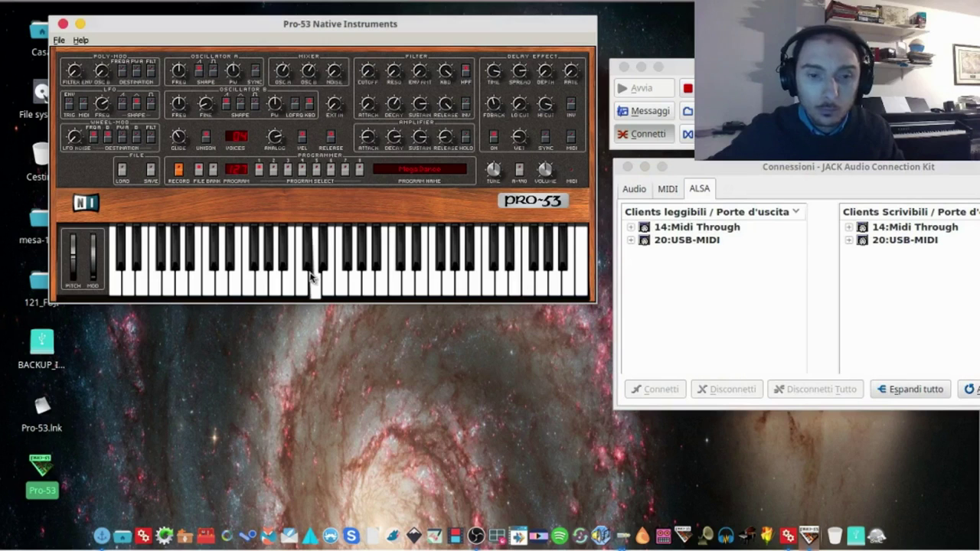